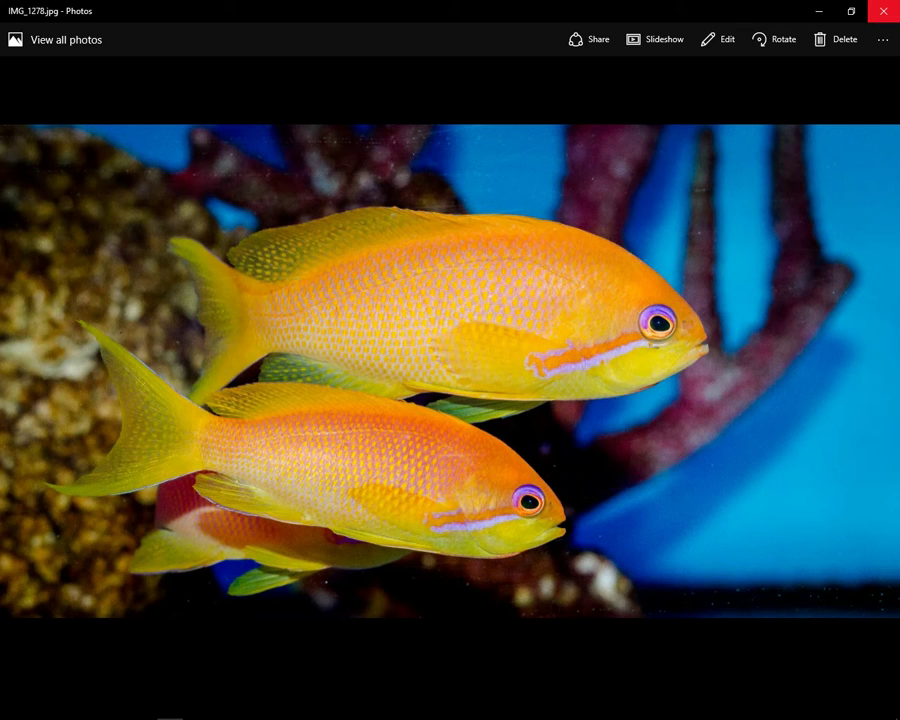
# - Close the photo viewer and open IMG_1278.jpg from the desktop in Adobe Photoshop CS3, making it the default app for .jpg files
pyautogui.click(883, 11)
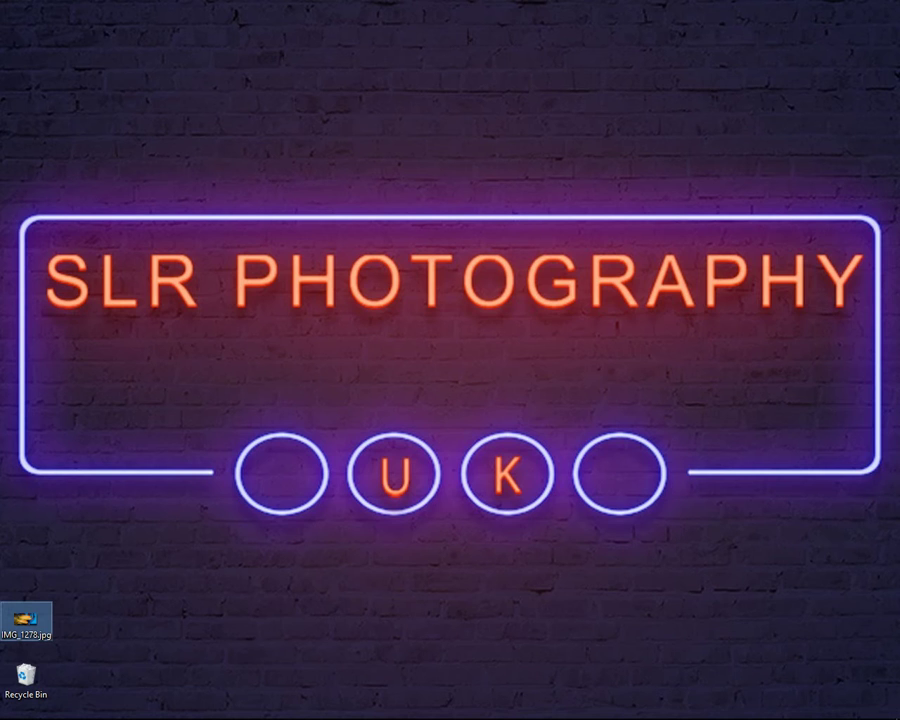
pyautogui.rightClick(35, 617)
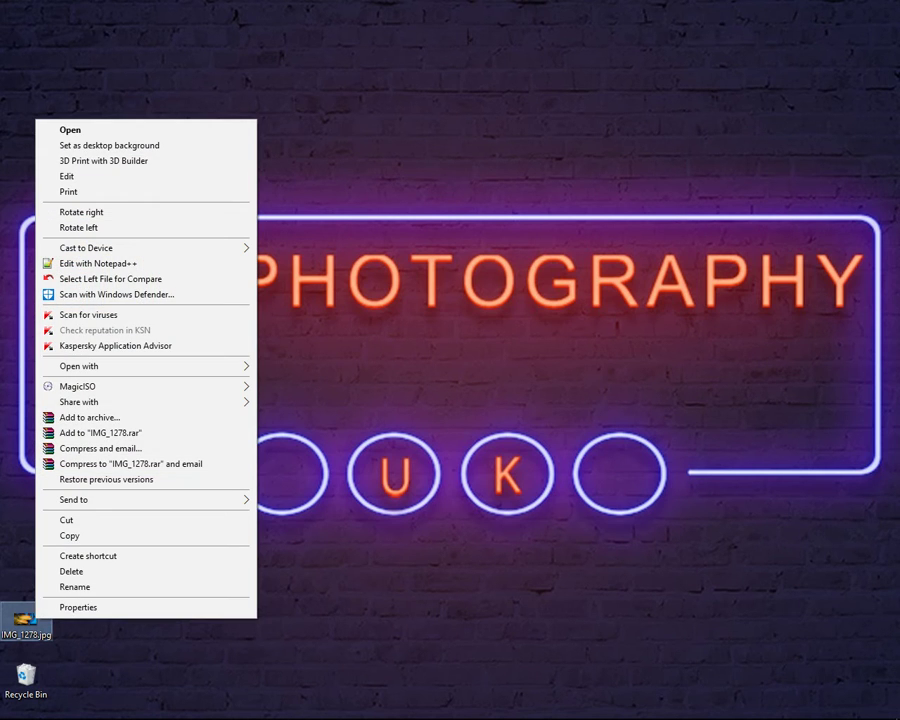
pyautogui.moveTo(100, 366)
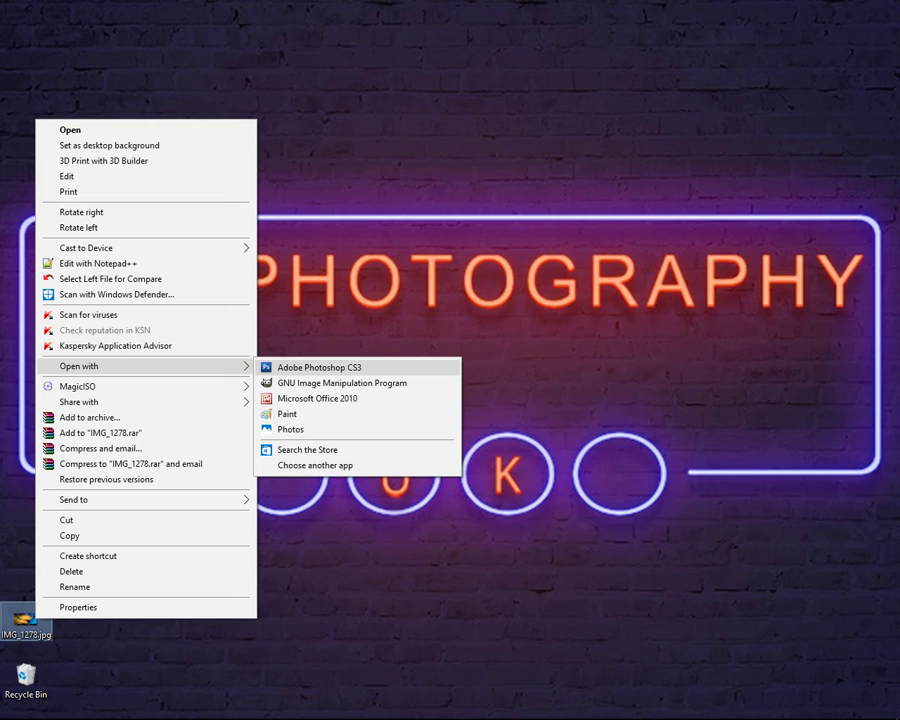
pyautogui.click(315, 465)
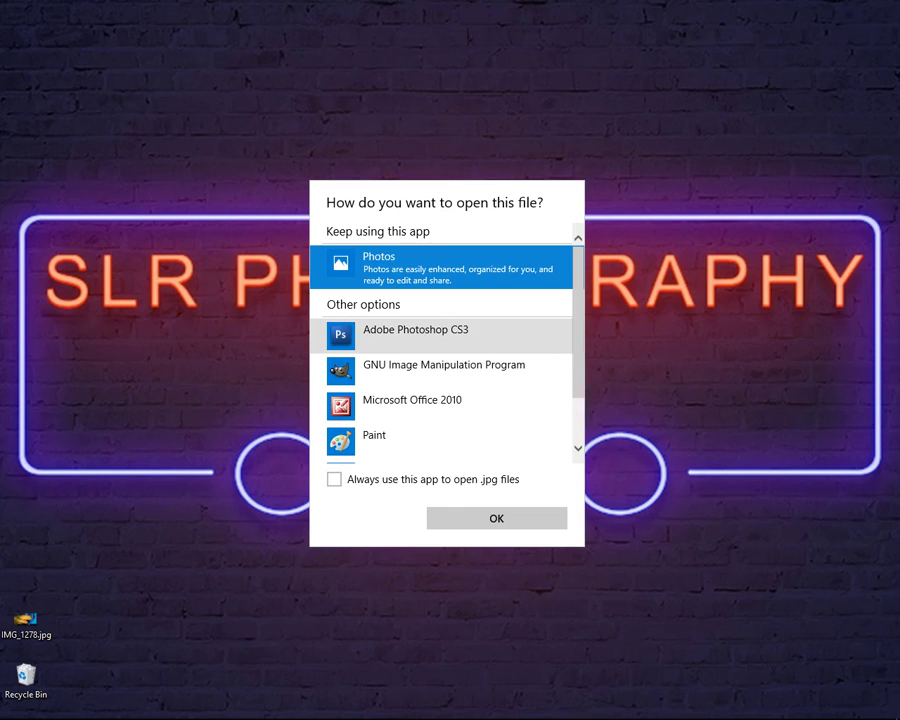
pyautogui.click(430, 336)
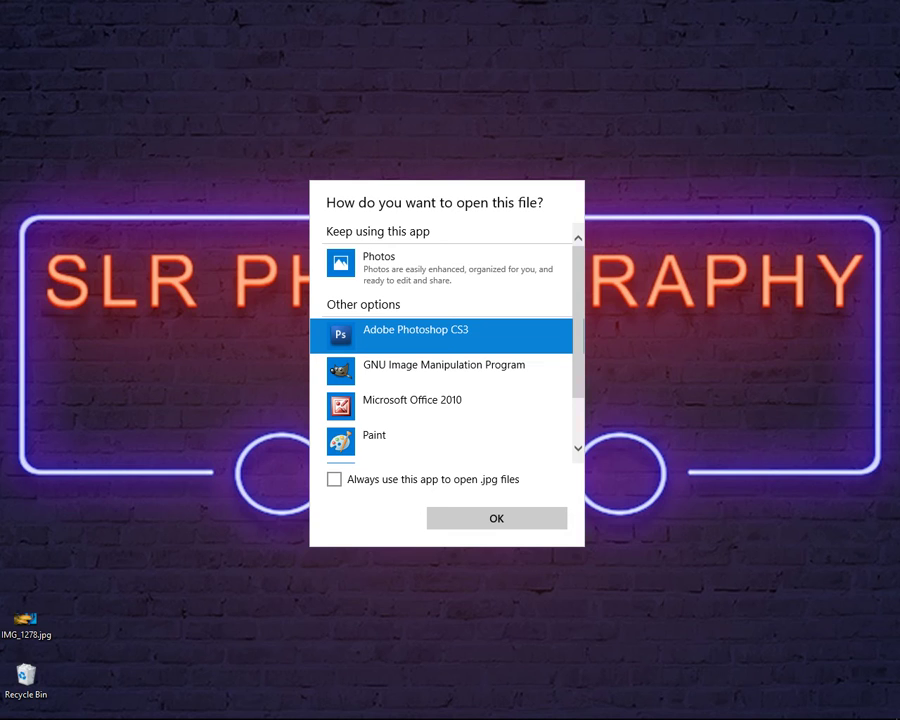
pyautogui.click(334, 479)
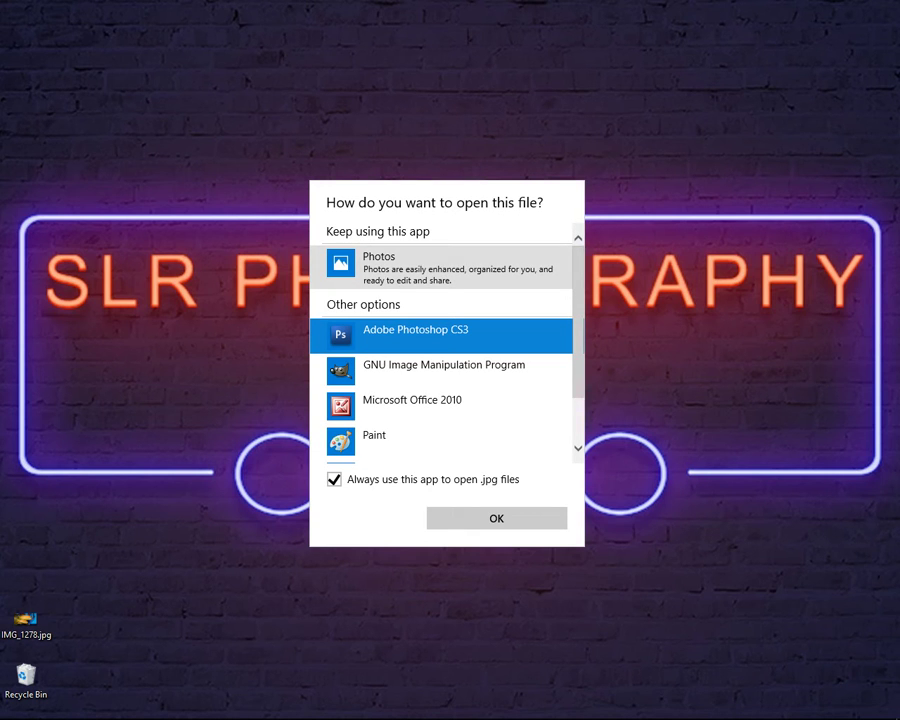
pyautogui.press('Return')
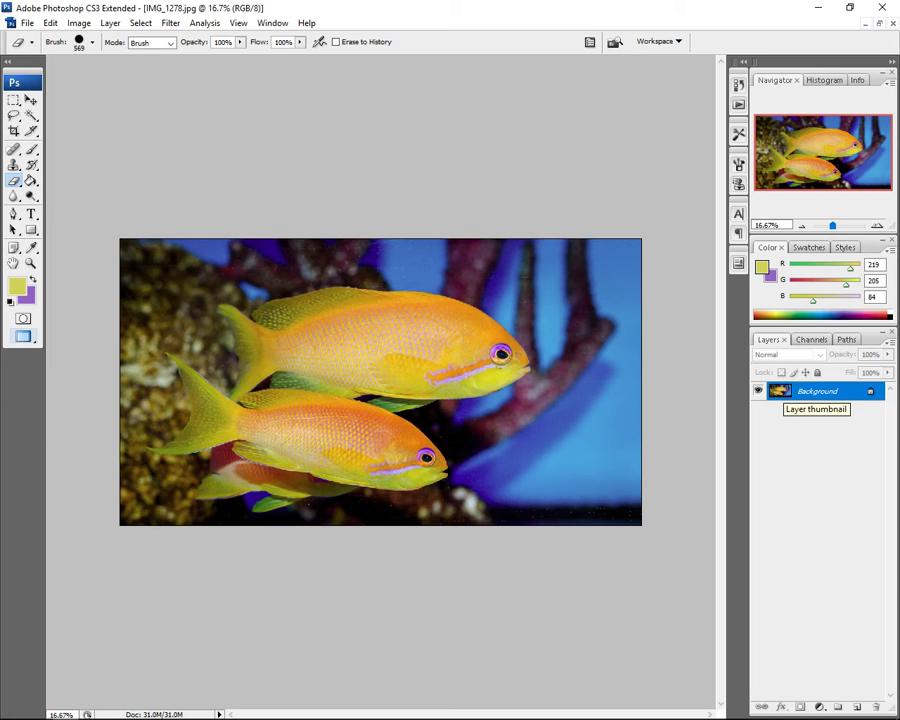
# - Duplicate the Background layer twice and rename the topmost copy Original
pyautogui.moveTo(815, 391); pyautogui.dragTo(857, 706)
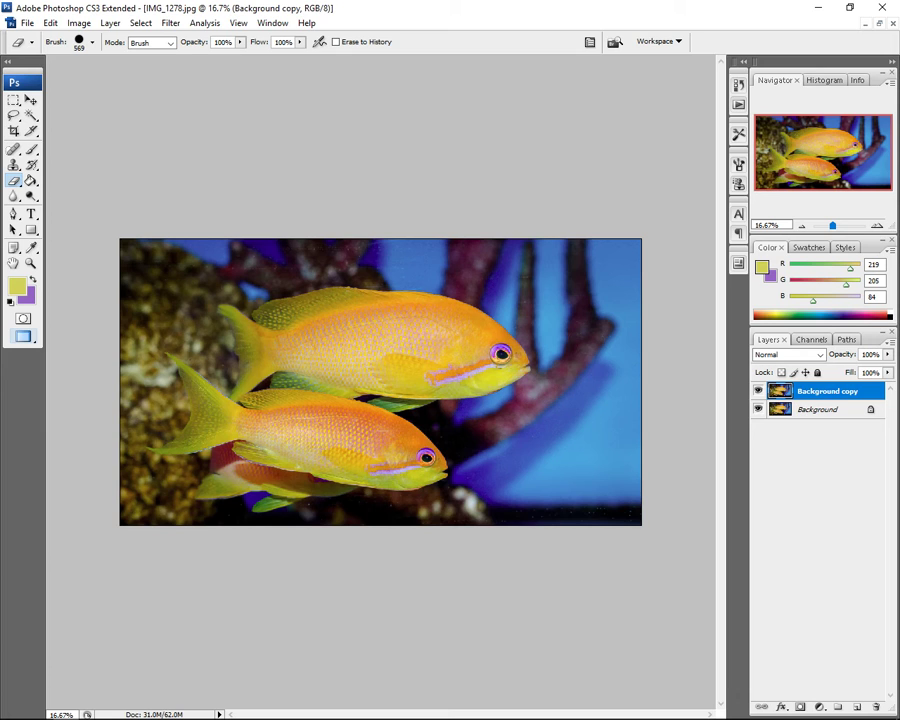
pyautogui.moveTo(778, 392); pyautogui.dragTo(857, 706)
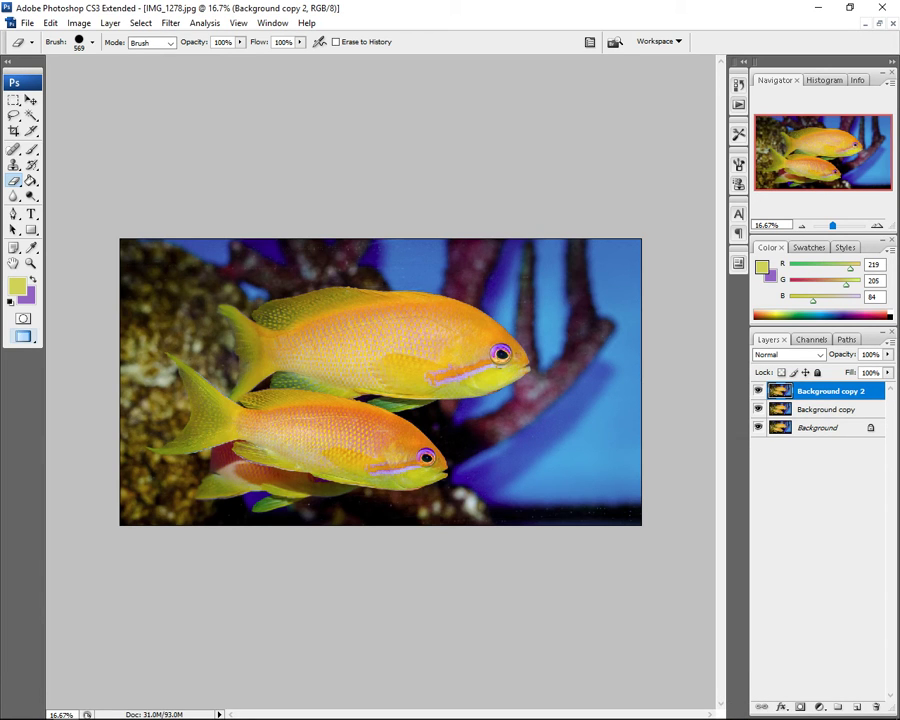
pyautogui.doubleClick(831, 391)
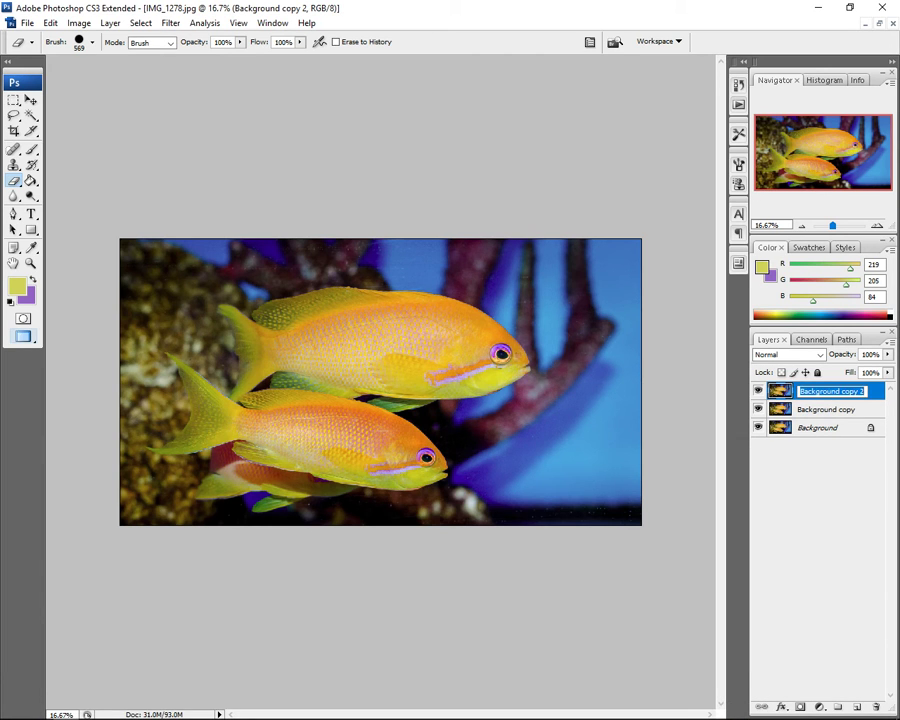
pyautogui.write('Original')
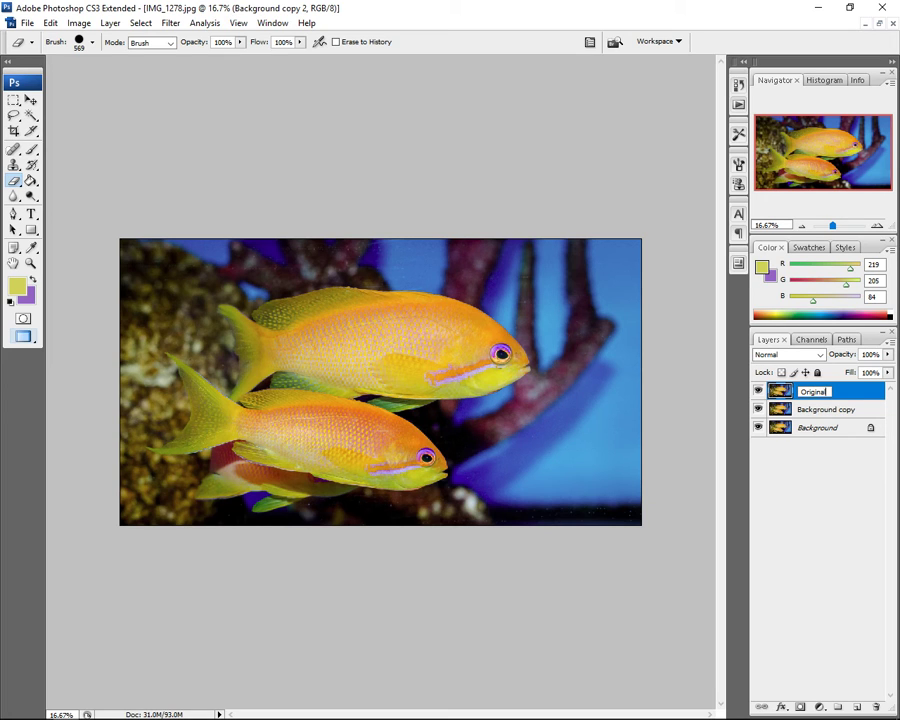
pyautogui.press('Return')
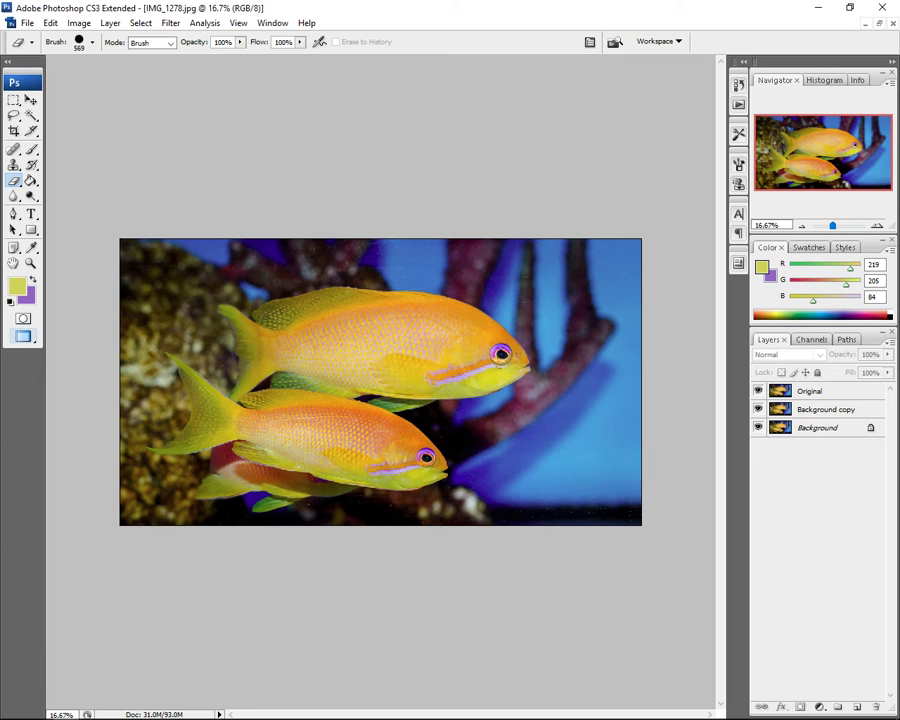
# - Hide the Original and Background layers and make Background copy the active layer
pyautogui.click(758, 391)
pyautogui.click(758, 427)
pyautogui.click(826, 409)
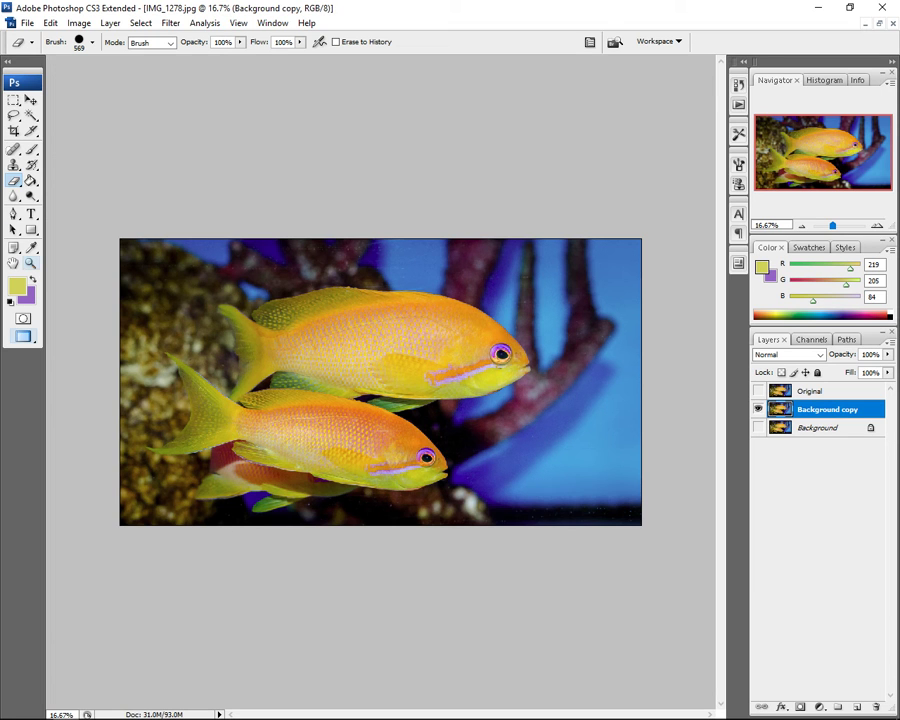
# - Erase most of the bodies of the two large fish on Background copy with the 569 px Eraser
pyautogui.press('z')
pyautogui.click(490, 382)
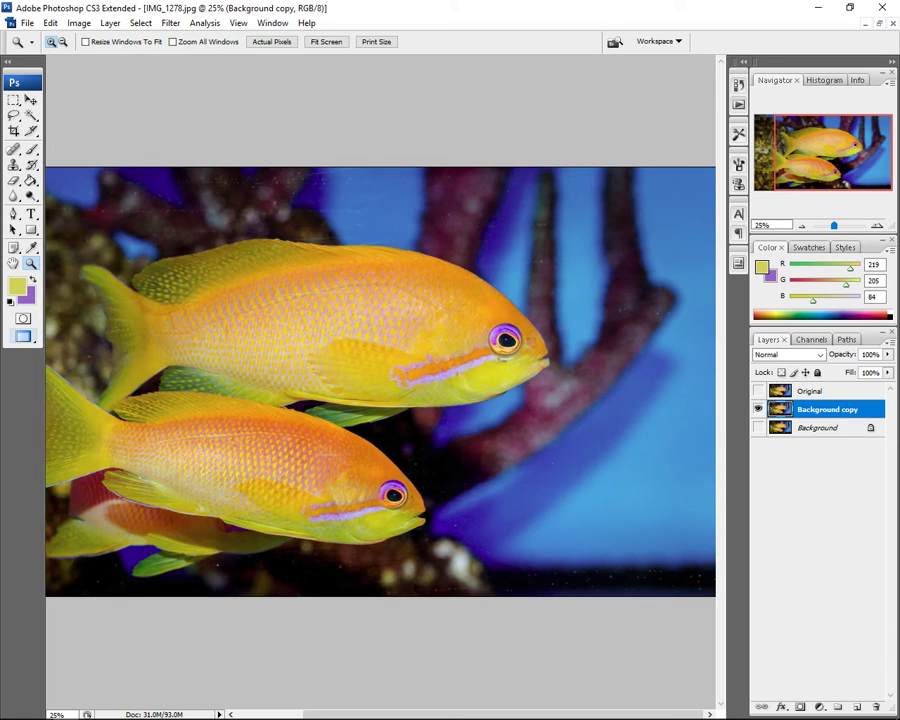
pyautogui.moveTo(495, 714); pyautogui.dragTo(429, 714)
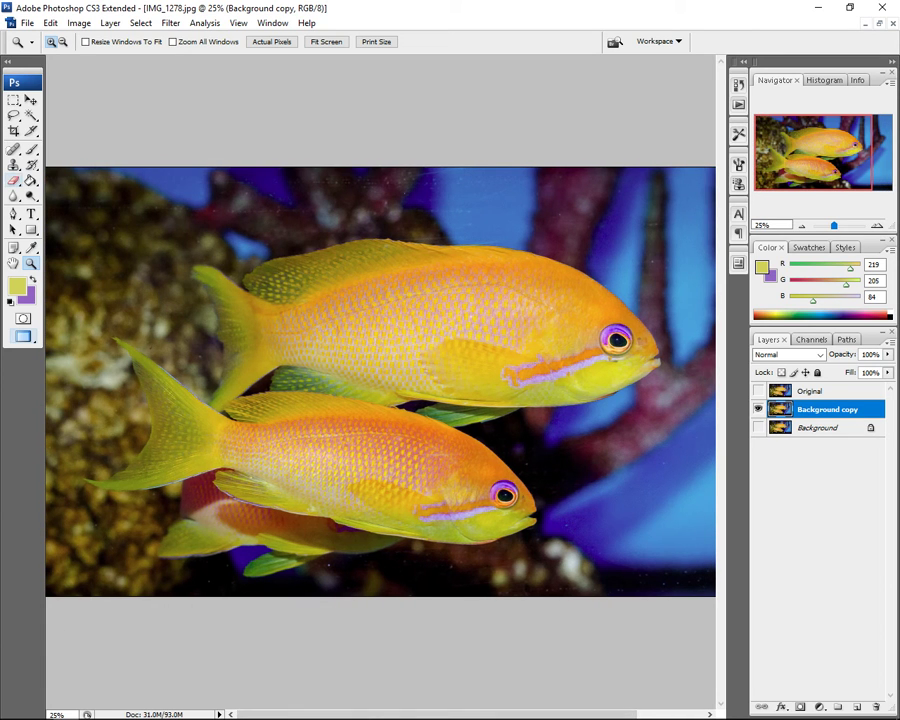
pyautogui.click(13, 180)
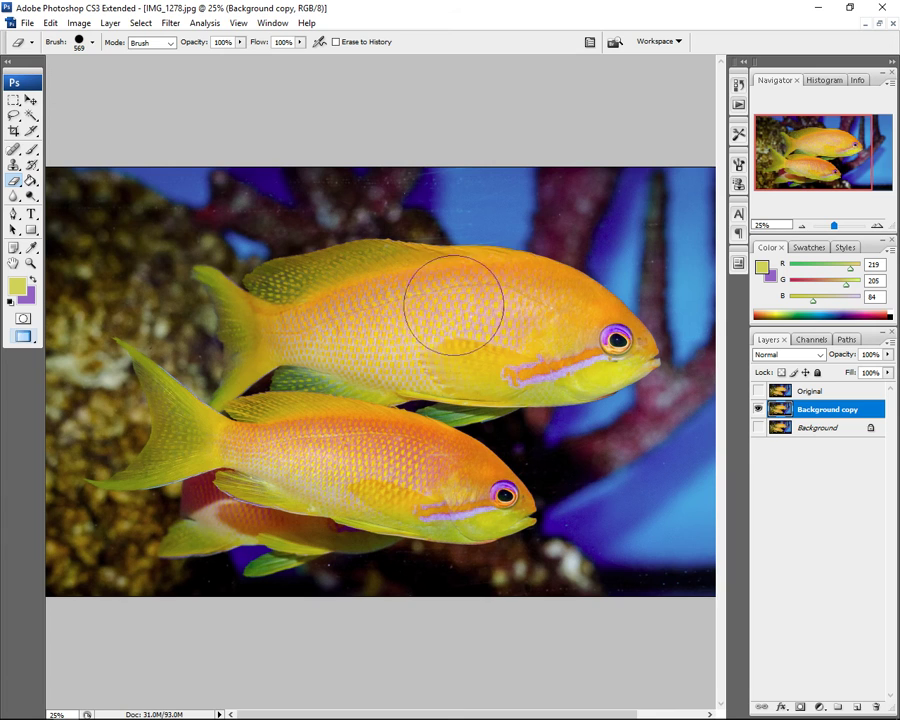
pyautogui.moveTo(497, 300)
pyautogui.mouseDown()
pyautogui.moveTo(482, 283)
pyautogui.moveTo(452, 281)
pyautogui.moveTo(405, 292)
pyautogui.moveTo(325, 291)
pyautogui.moveTo(301, 301)
pyautogui.moveTo(291, 326)
pyautogui.moveTo(450, 341)
pyautogui.moveTo(534, 333)
pyautogui.moveTo(543, 322)
pyautogui.moveTo(585, 340)
pyautogui.mouseUp()
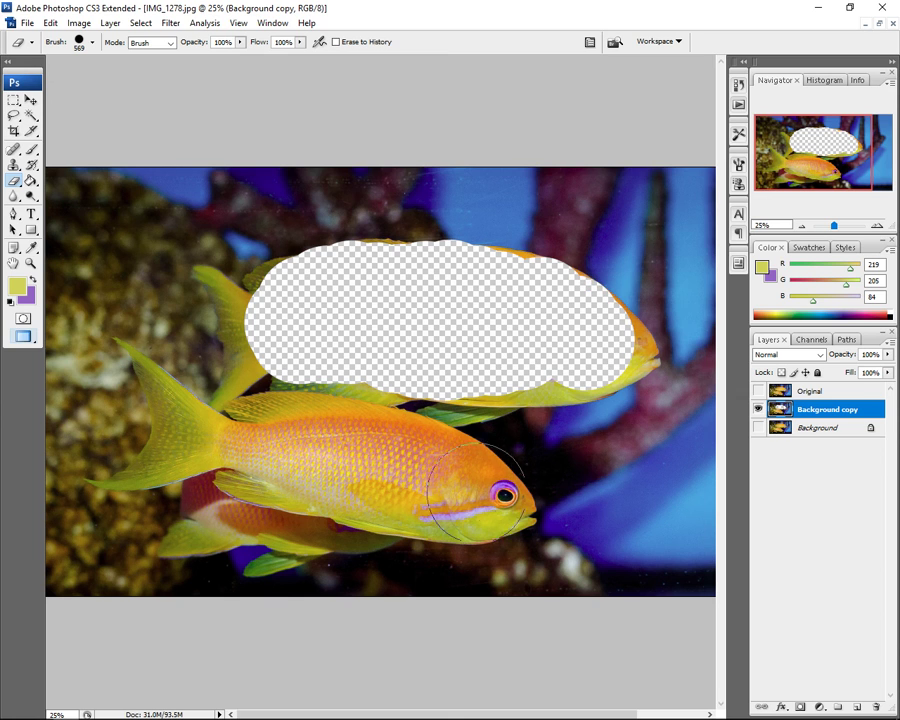
pyautogui.moveTo(460, 490)
pyautogui.mouseDown()
pyautogui.moveTo(407, 466)
pyautogui.moveTo(295, 444)
pyautogui.moveTo(325, 464)
pyautogui.moveTo(447, 492)
pyautogui.moveTo(408, 480)
pyautogui.mouseUp()
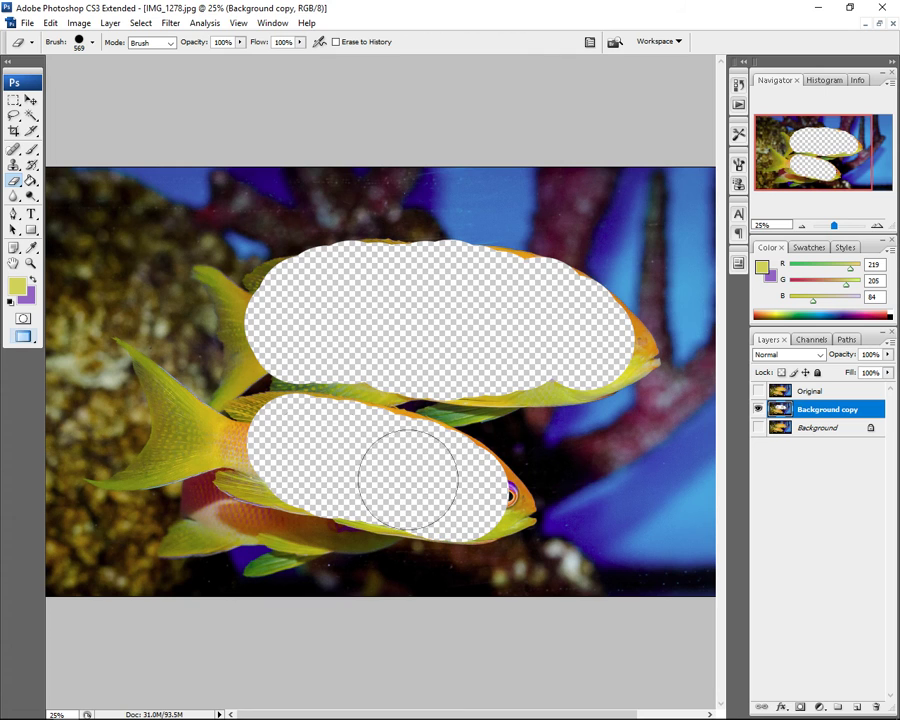
# - Reduce the eraser brush to 80 px and erase the upper fish's tail
pyautogui.rightClick(355, 265)
pyautogui.moveTo(541, 363); pyautogui.dragTo(440, 363)
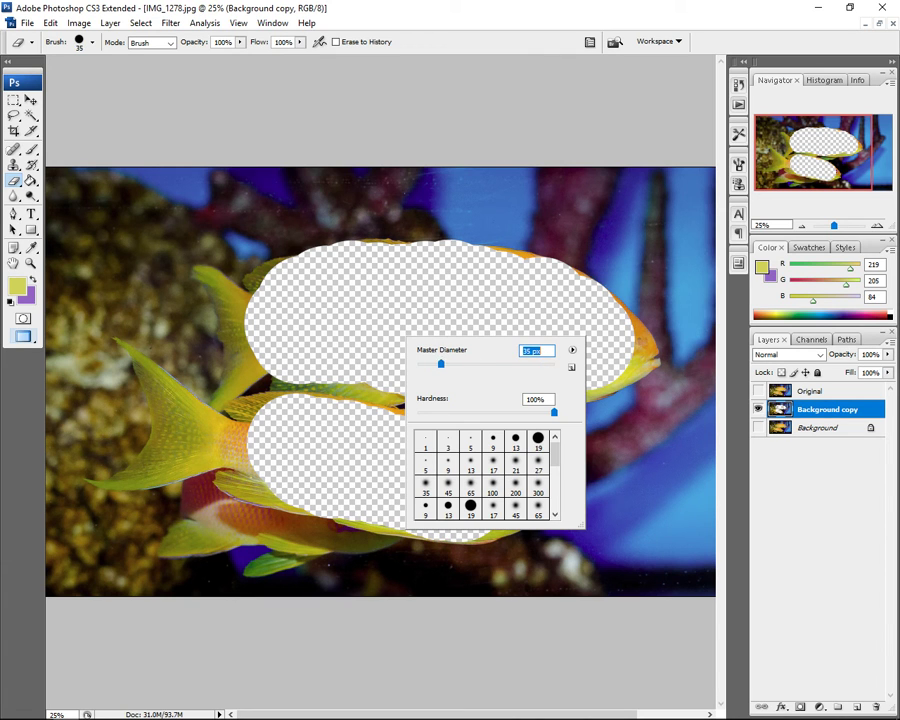
pyautogui.press('Return')
pyautogui.rightClick(308, 314)
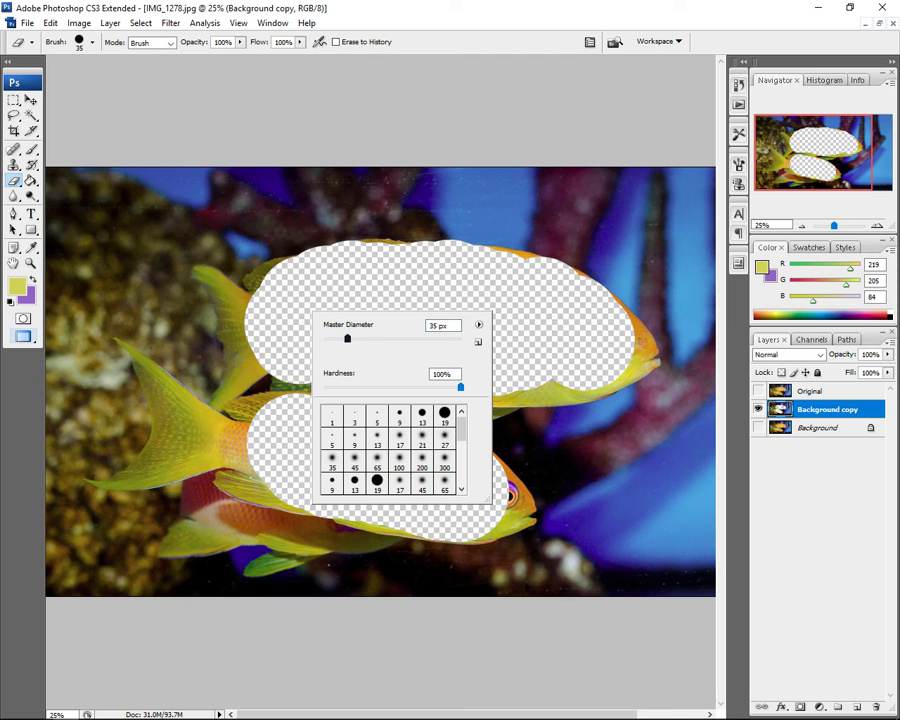
pyautogui.press('Return')
pyautogui.moveTo(252, 308)
pyautogui.mouseDown()
pyautogui.moveTo(202, 270)
pyautogui.moveTo(228, 320)
pyautogui.moveTo(235, 305)
pyautogui.mouseUp()
pyautogui.moveTo(245, 323)
pyautogui.mouseDown()
pyautogui.moveTo(235, 335)
pyautogui.moveTo(247, 353)
pyautogui.moveTo(220, 402)
pyautogui.mouseUp()
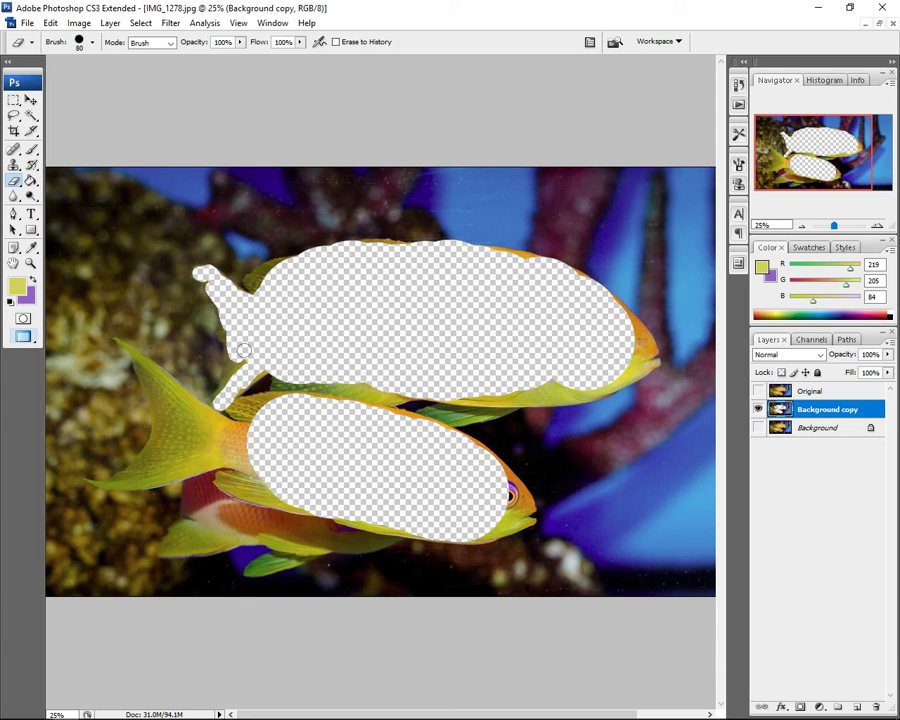
# - Set the eraser to 129 px and erase the lower fish's tail and most of the small fish beneath it
pyautogui.rightClick(190, 421)
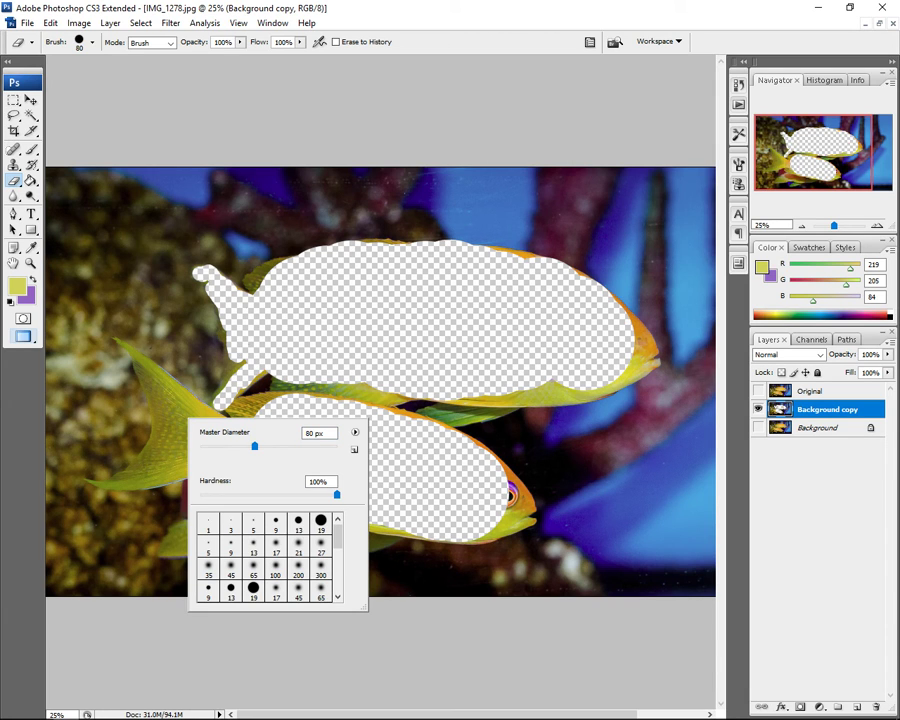
pyautogui.moveTo(255, 447); pyautogui.dragTo(278, 447)
pyautogui.press('Return')
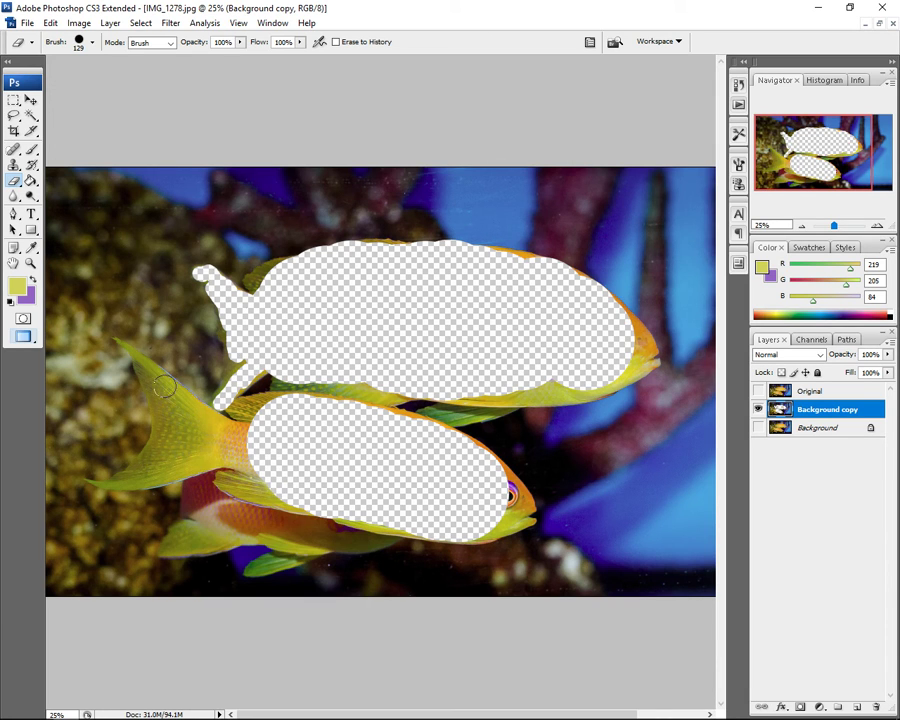
pyautogui.moveTo(152, 378)
pyautogui.mouseDown()
pyautogui.moveTo(193, 416)
pyautogui.moveTo(228, 427)
pyautogui.mouseUp()
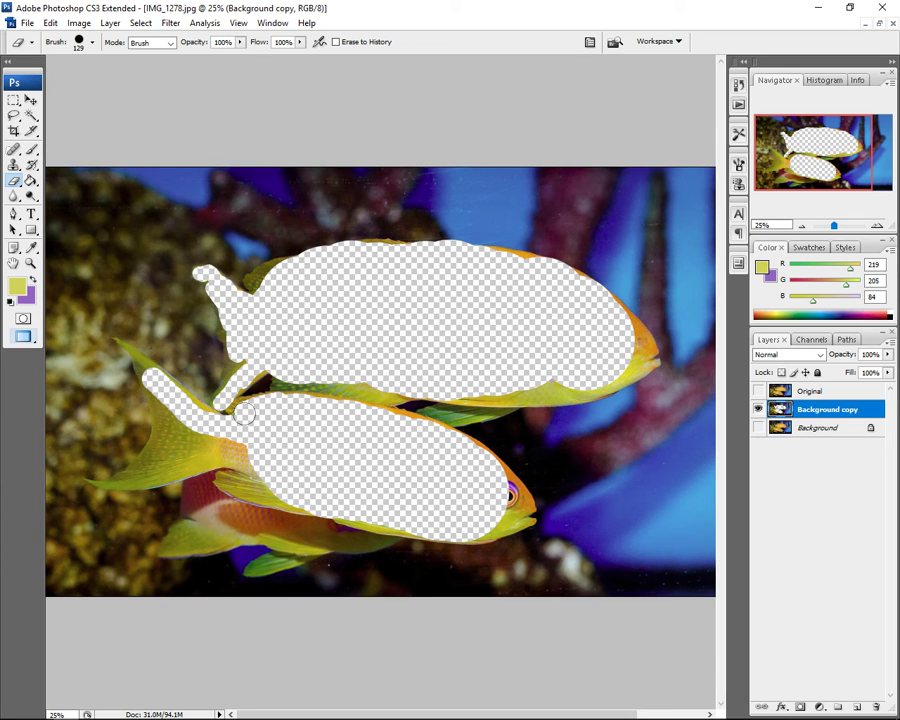
pyautogui.moveTo(233, 446)
pyautogui.mouseDown()
pyautogui.moveTo(192, 443)
pyautogui.moveTo(161, 404)
pyautogui.moveTo(172, 440)
pyautogui.moveTo(147, 473)
pyautogui.moveTo(245, 453)
pyautogui.moveTo(255, 457)
pyautogui.moveTo(255, 484)
pyautogui.moveTo(231, 480)
pyautogui.moveTo(304, 493)
pyautogui.moveTo(297, 523)
pyautogui.moveTo(379, 536)
pyautogui.moveTo(293, 549)
pyautogui.moveTo(269, 531)
pyautogui.moveTo(292, 530)
pyautogui.moveTo(269, 515)
pyautogui.moveTo(227, 508)
pyautogui.moveTo(177, 545)
pyautogui.moveTo(222, 524)
pyautogui.moveTo(268, 528)
pyautogui.moveTo(207, 546)
pyautogui.moveTo(243, 529)
pyautogui.moveTo(286, 530)
pyautogui.moveTo(278, 562)
pyautogui.mouseUp()
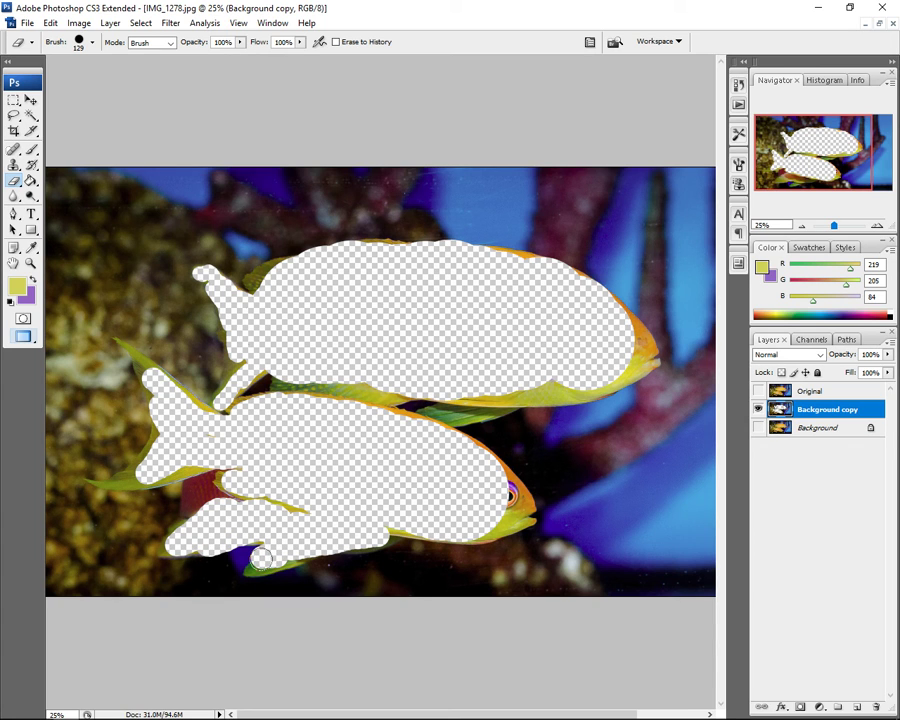
# - Enlarge the eraser to 191 px and erase more of the upper fish's head and lower edge, undoing any stroke into the background
pyautogui.rightClick(548, 340)
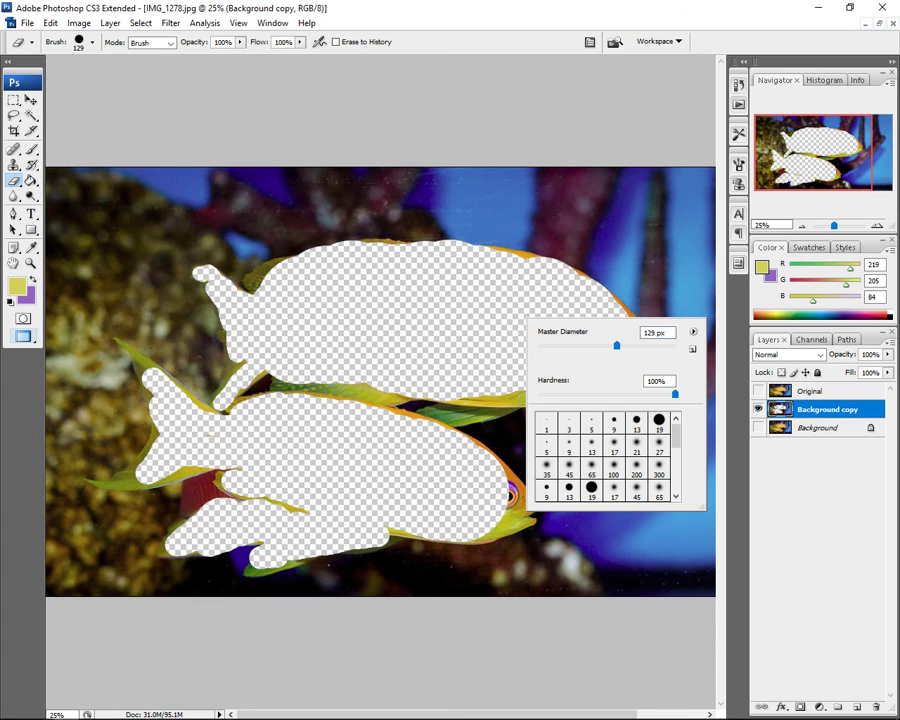
pyautogui.moveTo(617, 346); pyautogui.dragTo(639, 346)
pyautogui.click(593, 280)
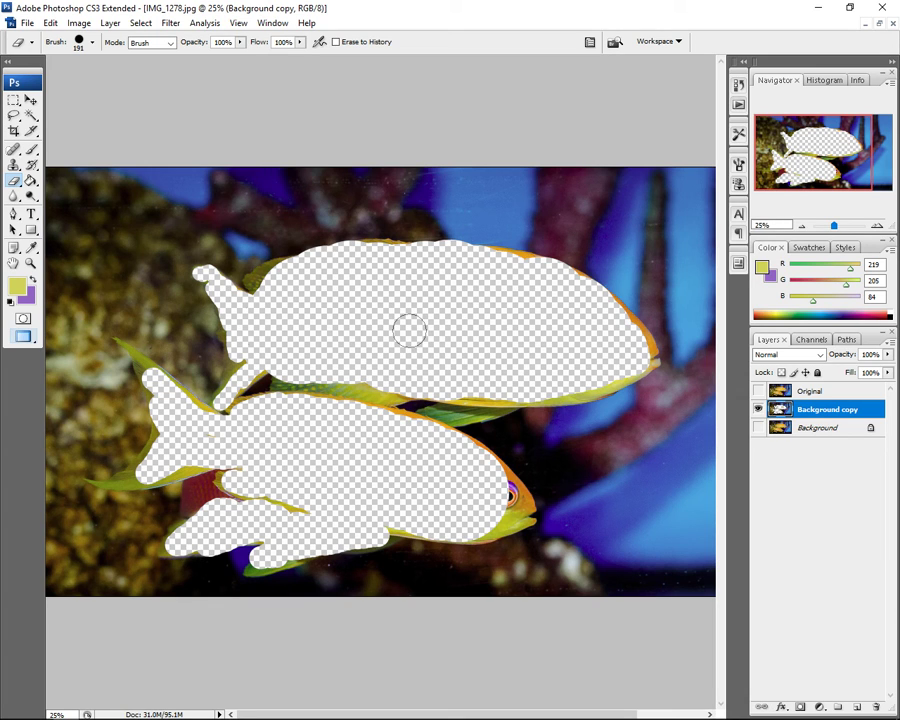
pyautogui.click(509, 236)
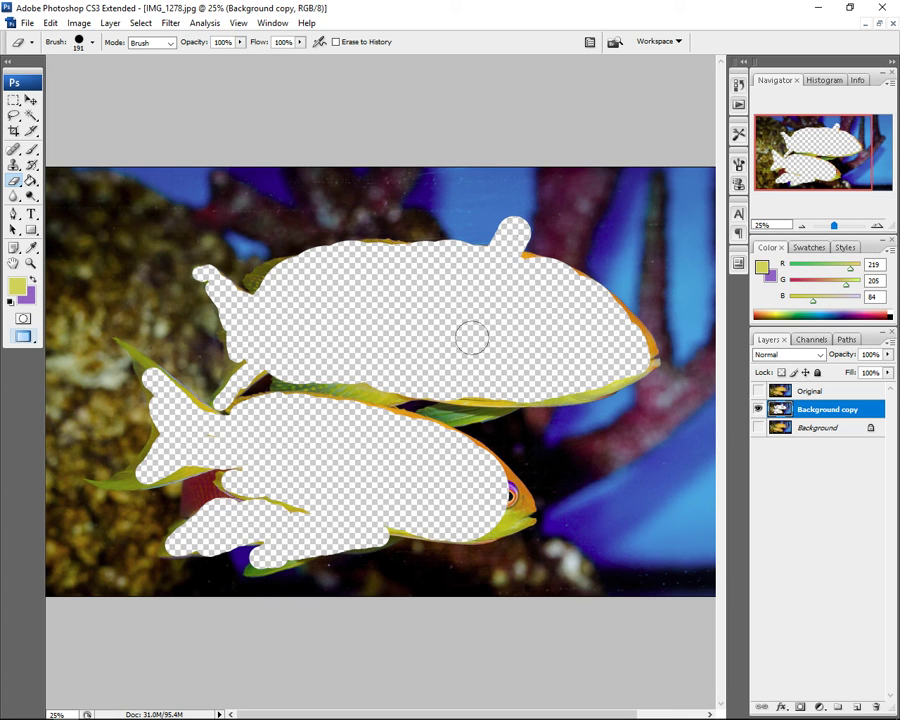
pyautogui.hotkey('ctrl', 'z')
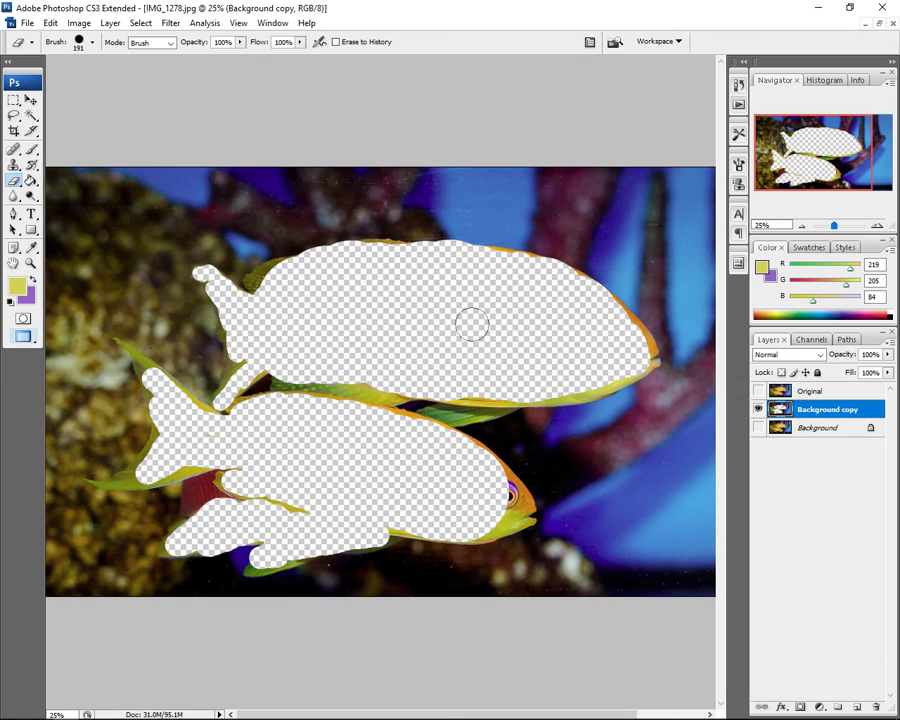
# - Enlarge the eraser to 666 px and erase the leftover strips between the upper and lower fish near their tails
pyautogui.rightClick(490, 302)
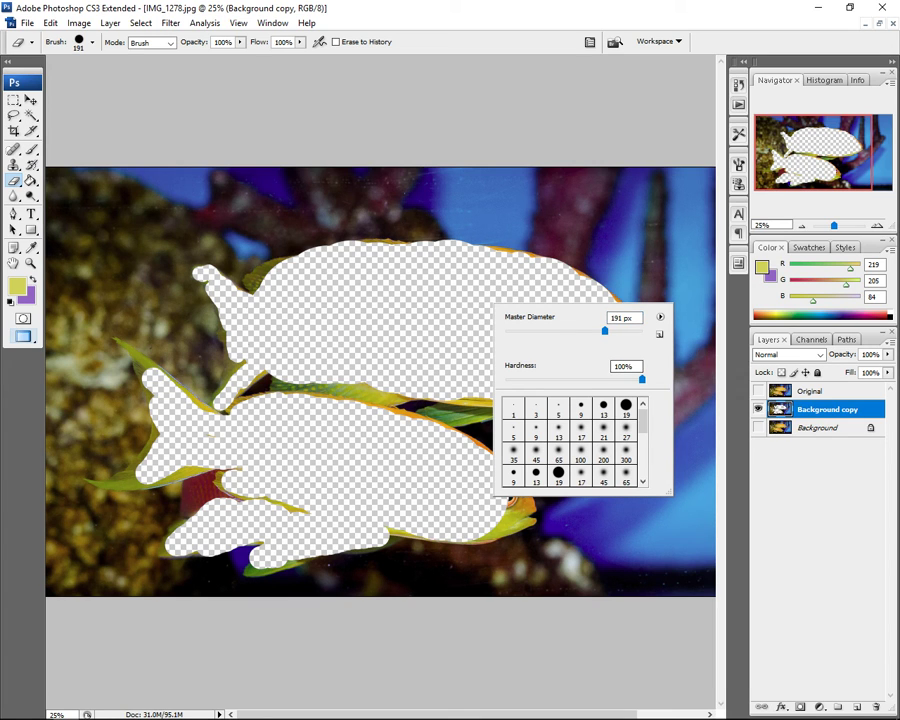
pyautogui.moveTo(605, 331); pyautogui.dragTo(631, 331)
pyautogui.press('Return')
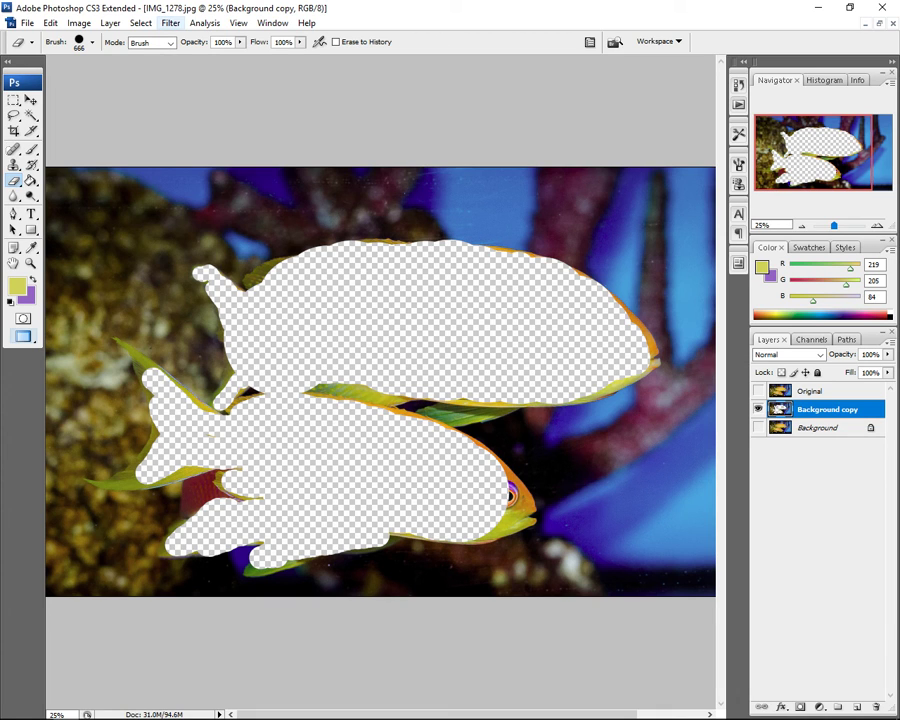
# - Apply a Gaussian Blur with a radius of 77.7 pixels to the Background copy layer
pyautogui.click(170, 22)
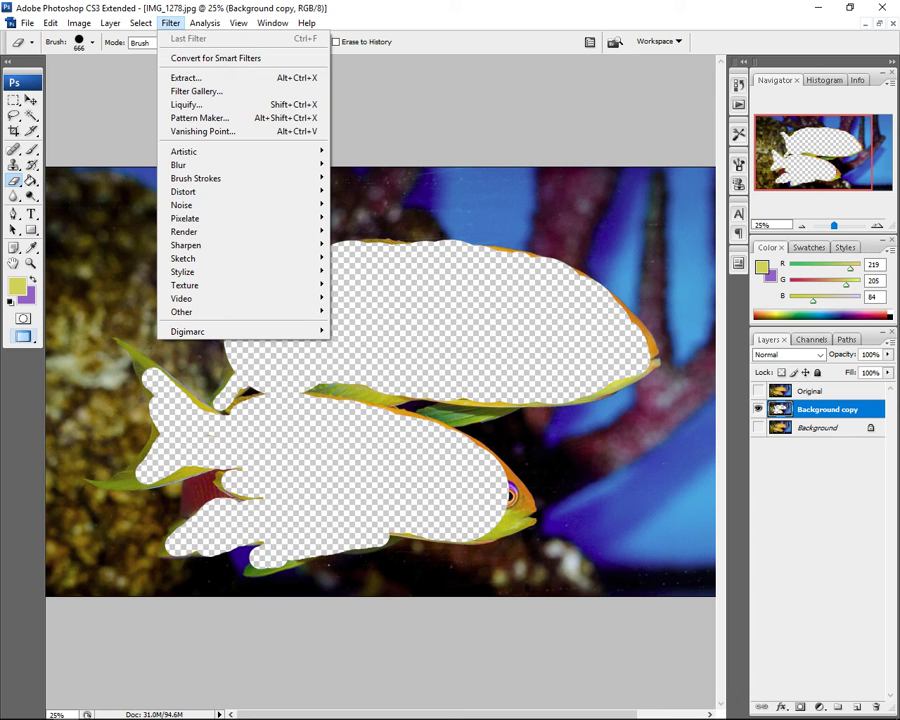
pyautogui.moveTo(200, 164)
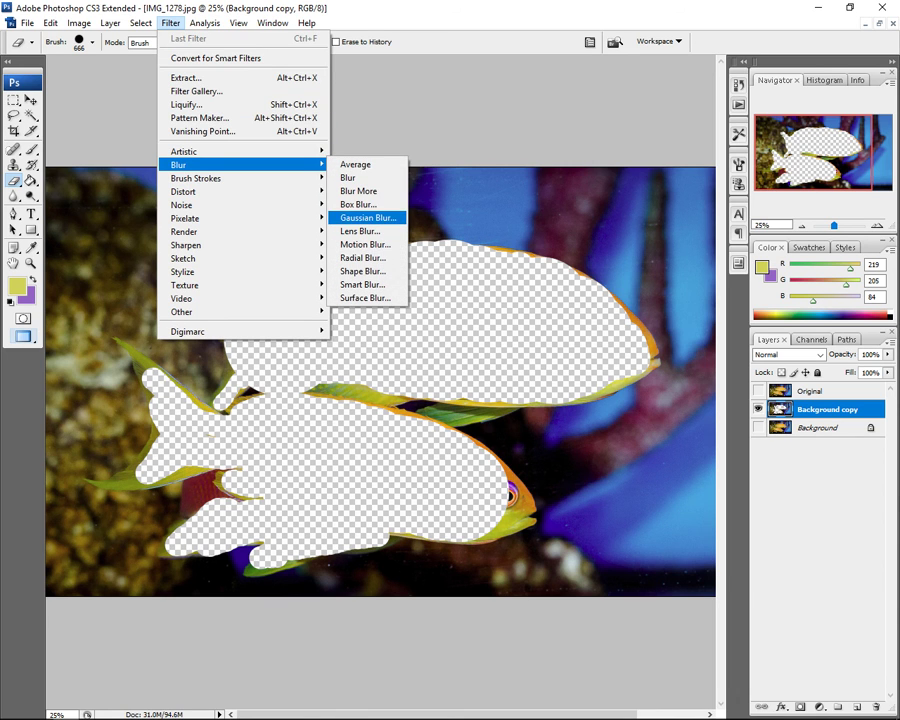
pyautogui.click(367, 217)
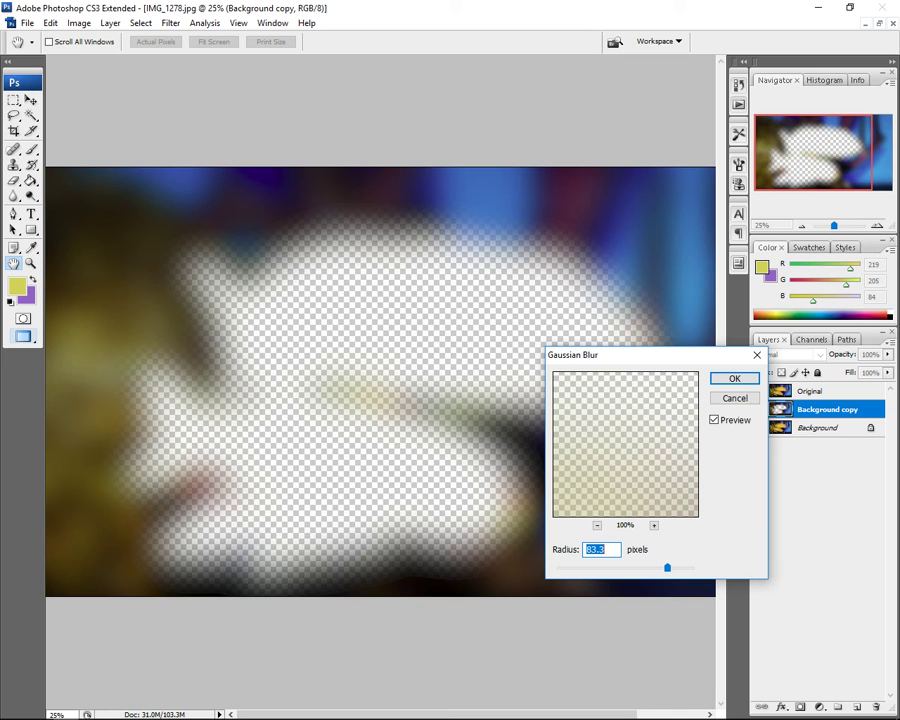
pyautogui.moveTo(667, 568)
pyautogui.mouseDown()
pyautogui.moveTo(651, 568)
pyautogui.moveTo(662, 568)
pyautogui.mouseUp()
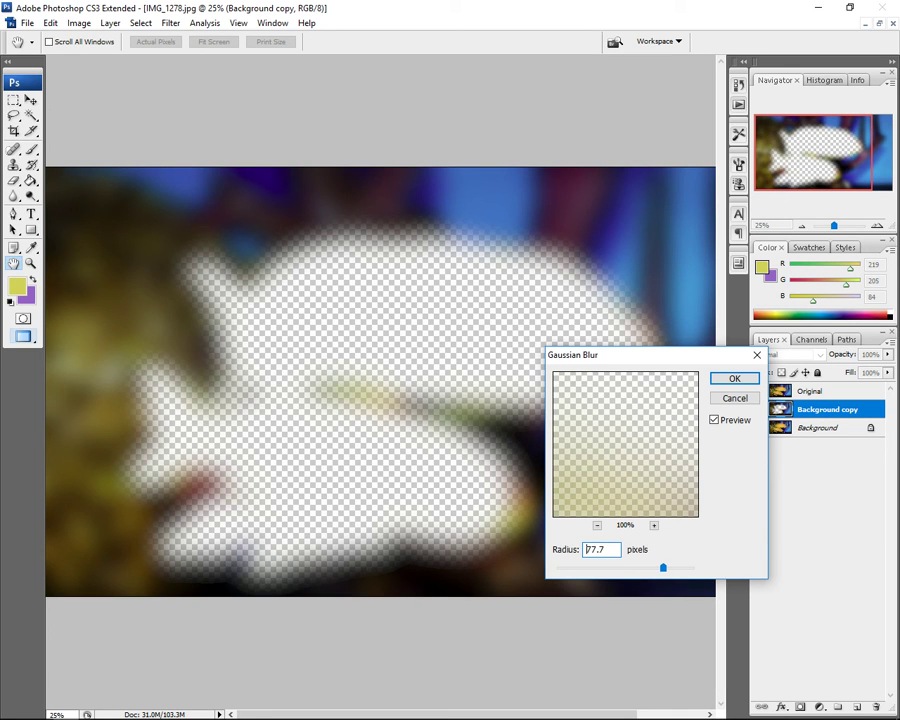
pyautogui.click(734, 378)
# - Preview the blurred copy over the sharp fish by briefly showing the Background layer and hiding it again
pyautogui.press('e')
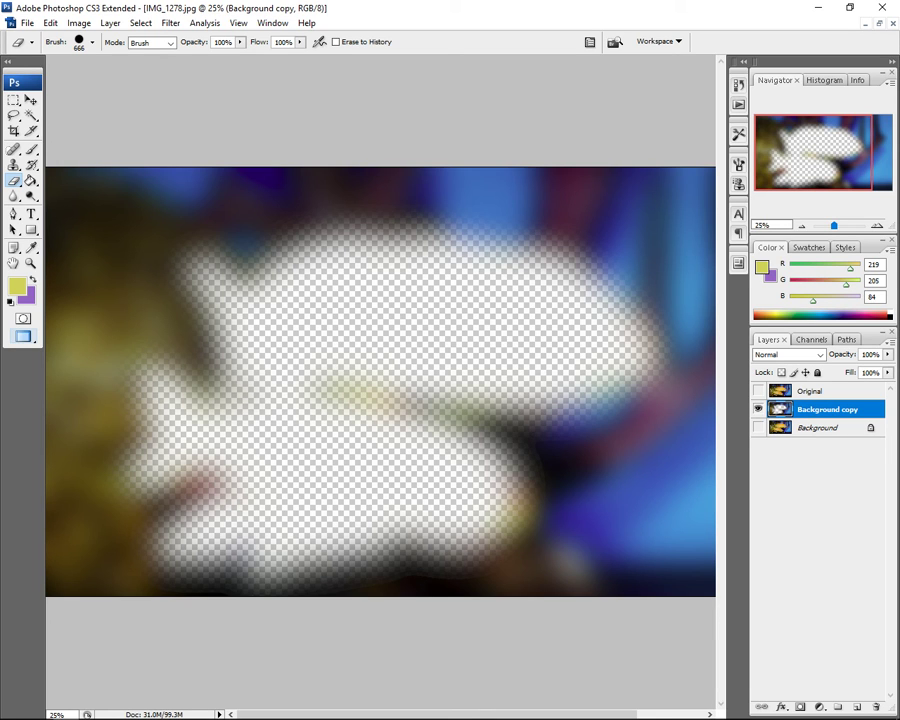
pyautogui.click(758, 427)
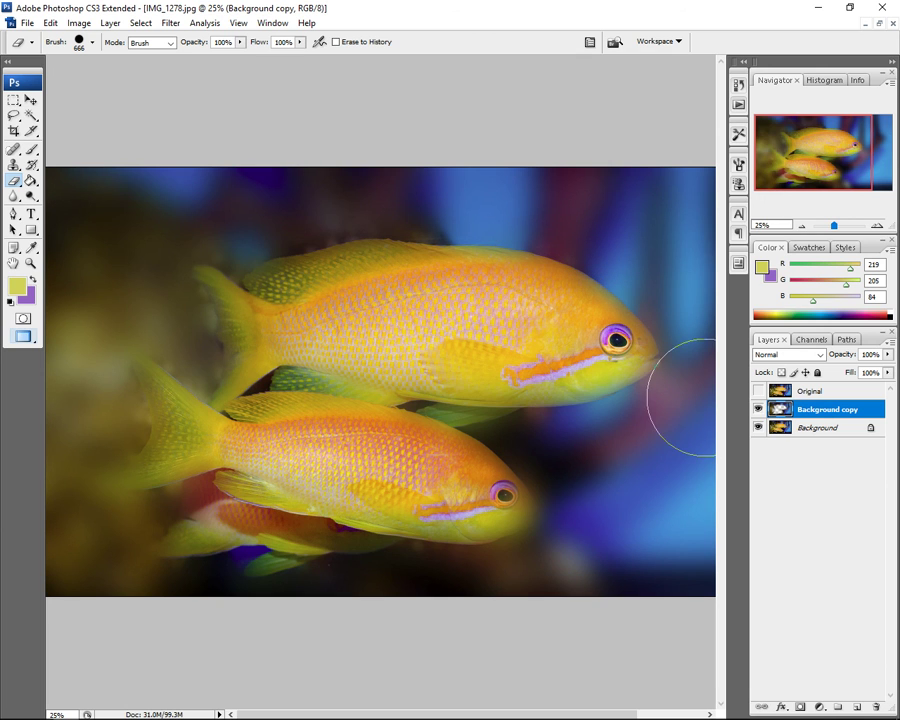
pyautogui.click(758, 428)
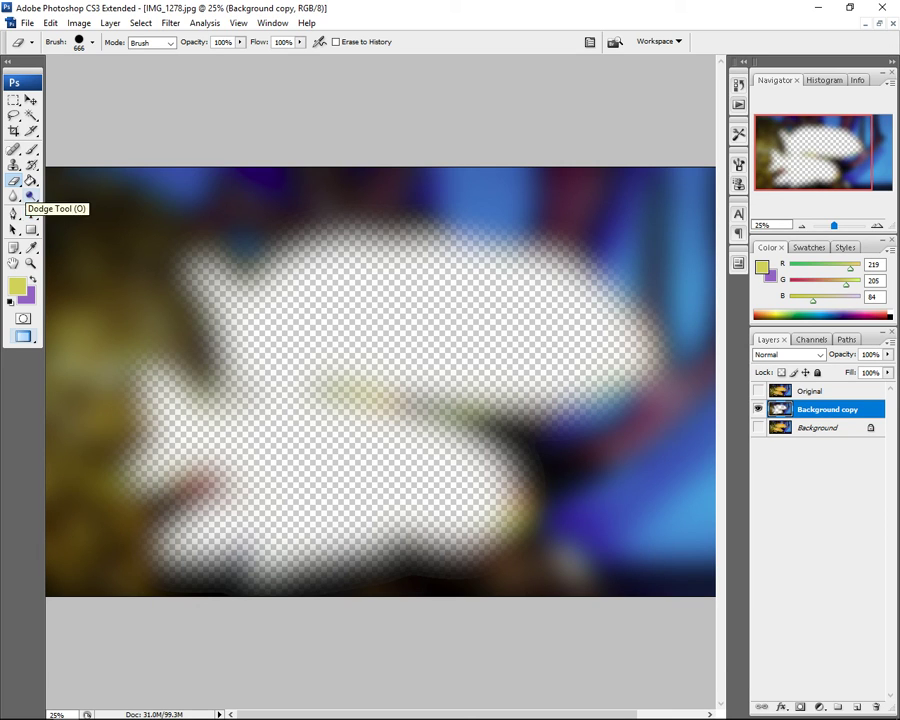
# - Set the eraser brush's master diameter to 195 px
pyautogui.rightClick(421, 313)
pyautogui.write('195')
pyautogui.press('Return')
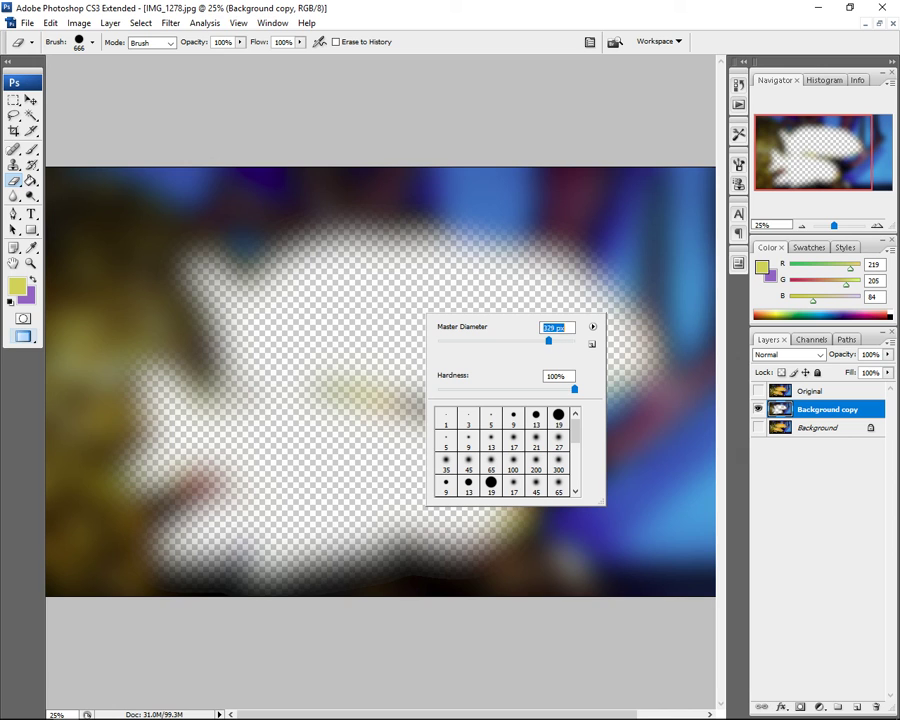
pyautogui.press('Return')
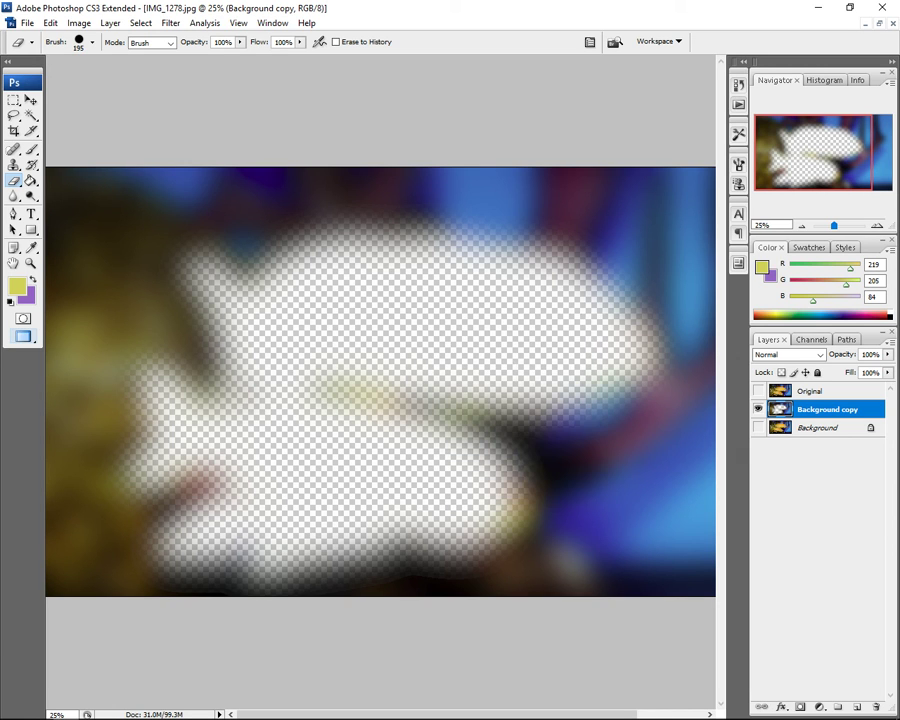
# - Show the Background layer and toggle the Original layer's visibility to compare the blurred background with the untouched photo, leaving Original hidden
pyautogui.click(758, 427)
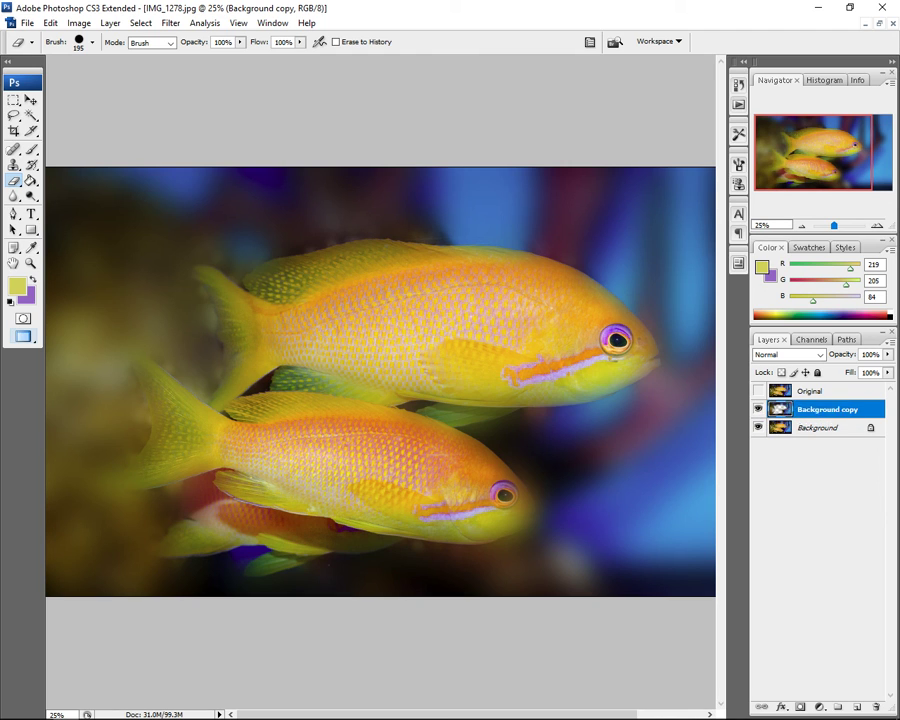
pyautogui.click(757, 391)
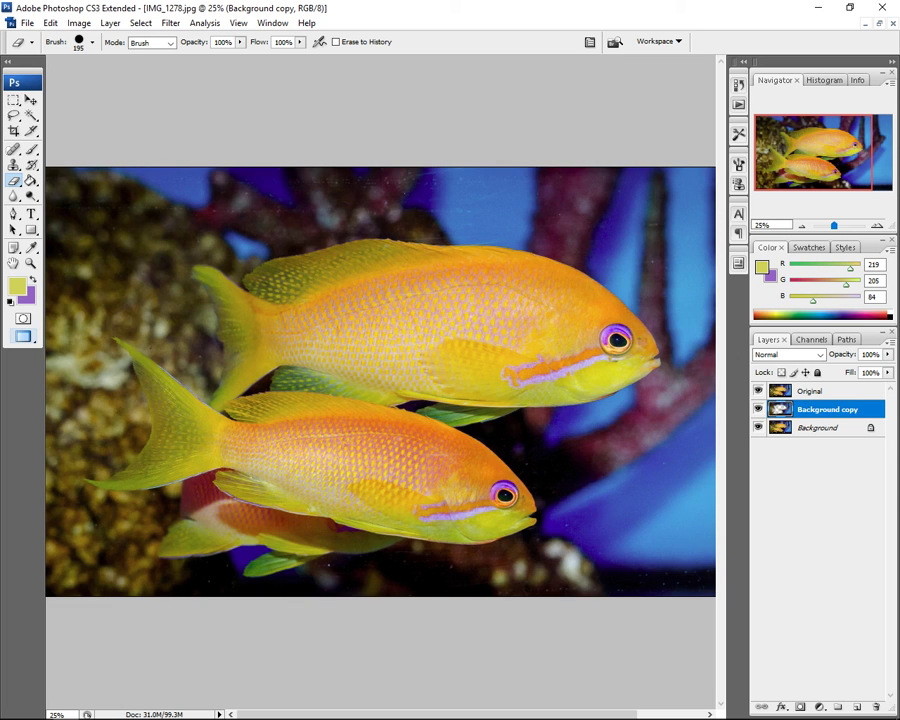
pyautogui.click(757, 391)
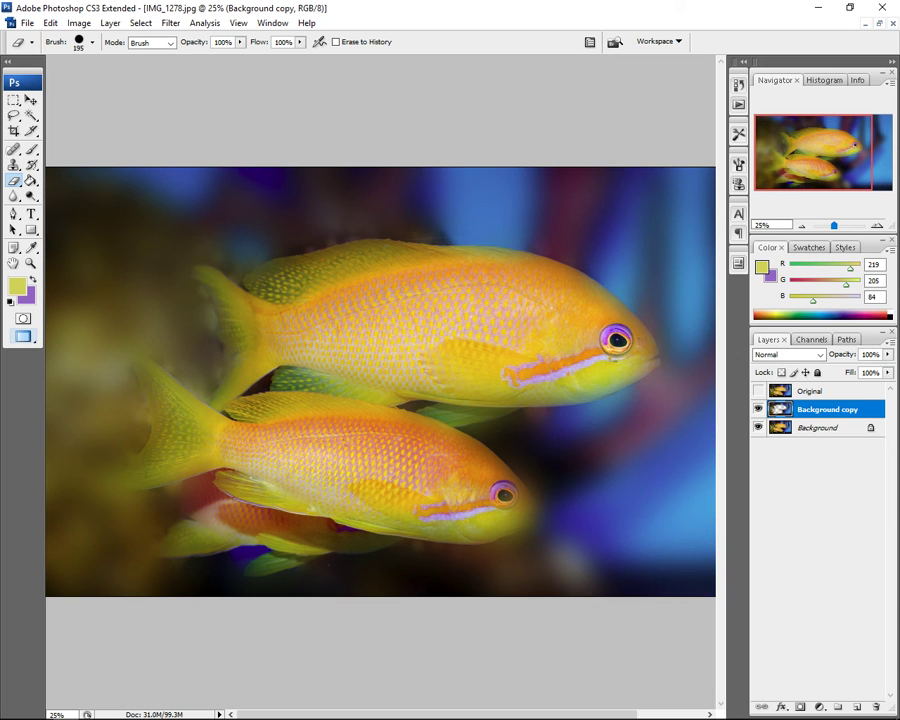
pyautogui.click(757, 391)
pyautogui.click(757, 391)
pyautogui.moveTo(508, 311)
pyautogui.mouseDown()
pyautogui.moveTo(553, 311)
pyautogui.moveTo(590, 322)
pyautogui.mouseUp()
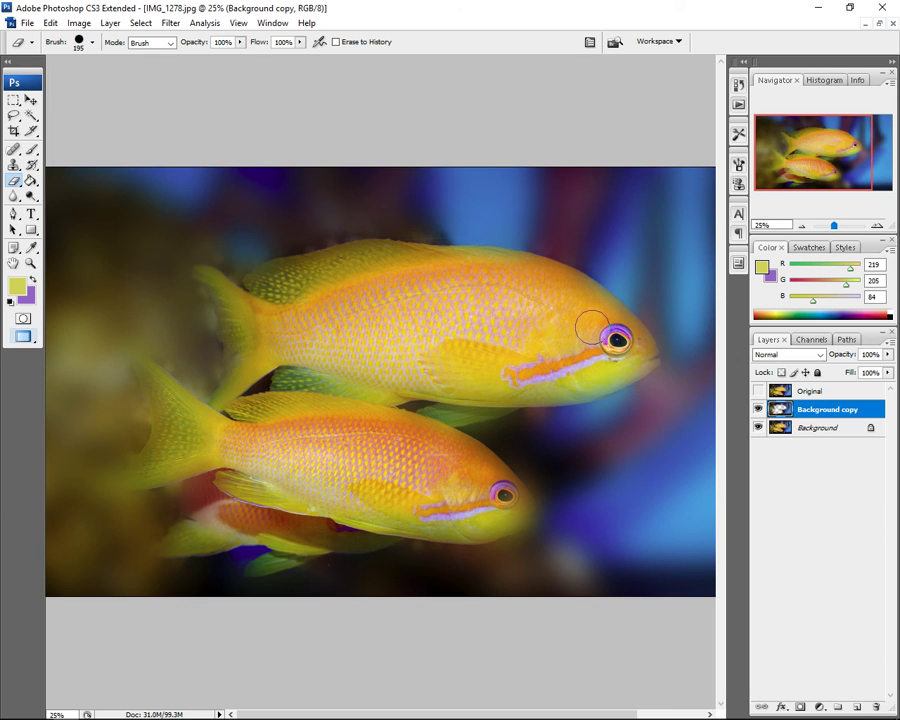